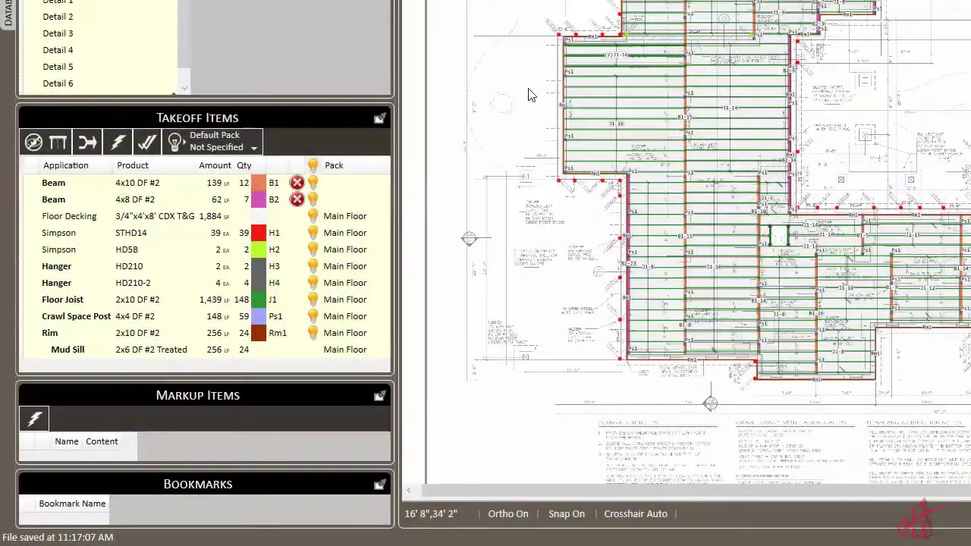
# Step: Assign the 4x10 DF #2 and 4x8 DF #2 beam takeoff items to the Main Floor pack
pyautogui.rightClick(153, 185)
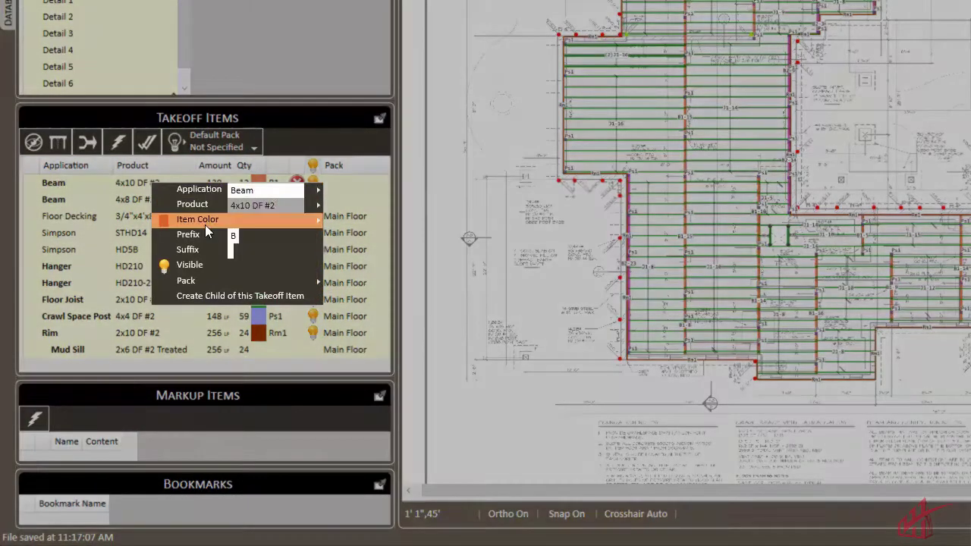
pyautogui.moveTo(207, 282)
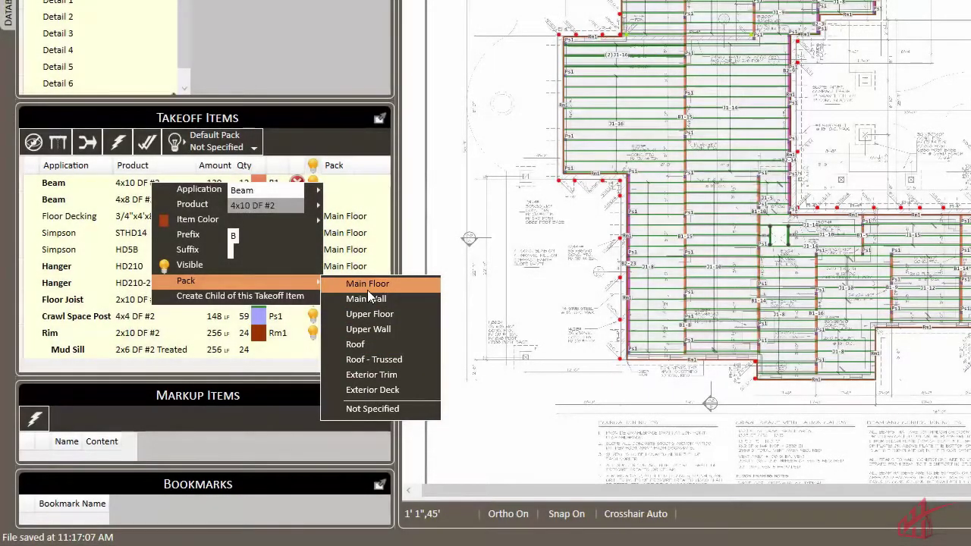
pyautogui.click(367, 288)
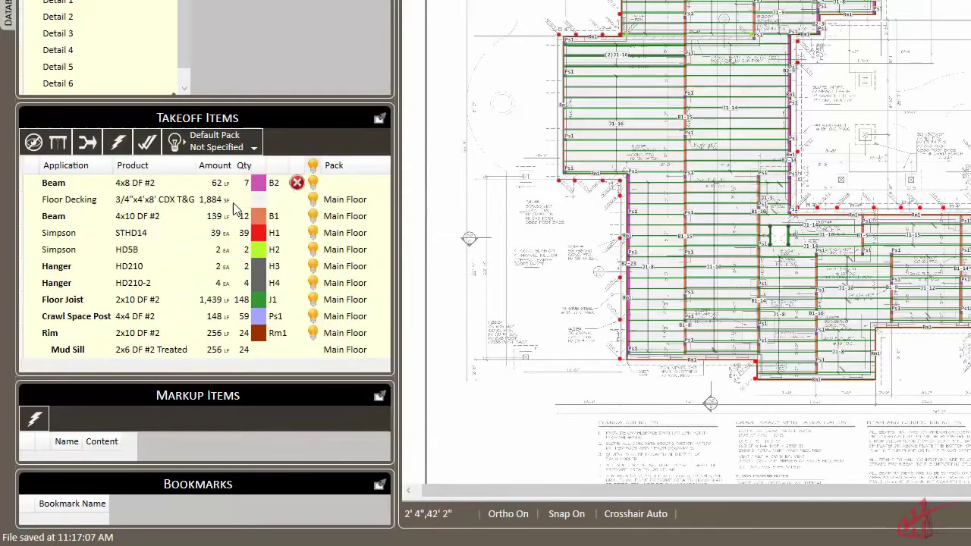
pyautogui.rightClick(166, 184)
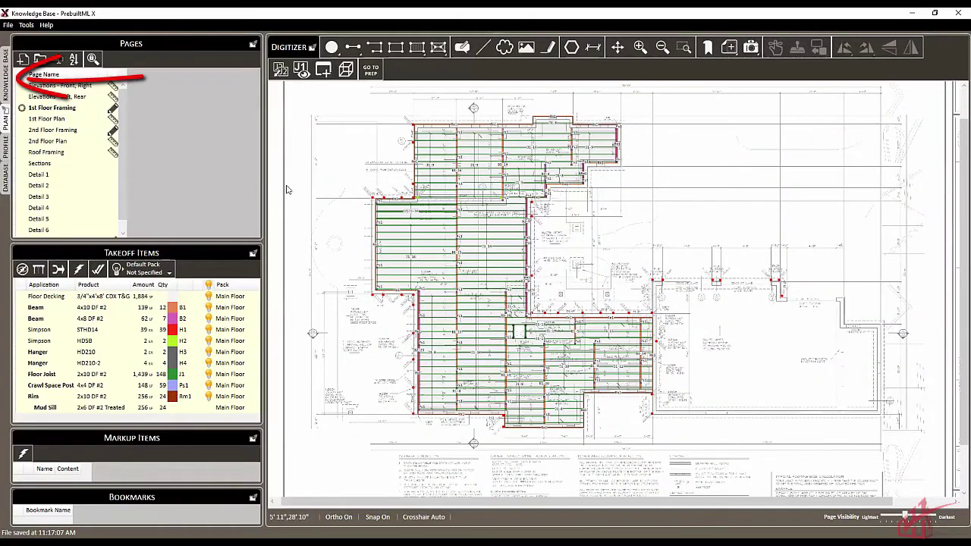
# Step: In the project's material lists, rename the Main Floor pack as 1st Floor and the Main Wall pack as 1st Floor Walls
pyautogui.click(7, 85)
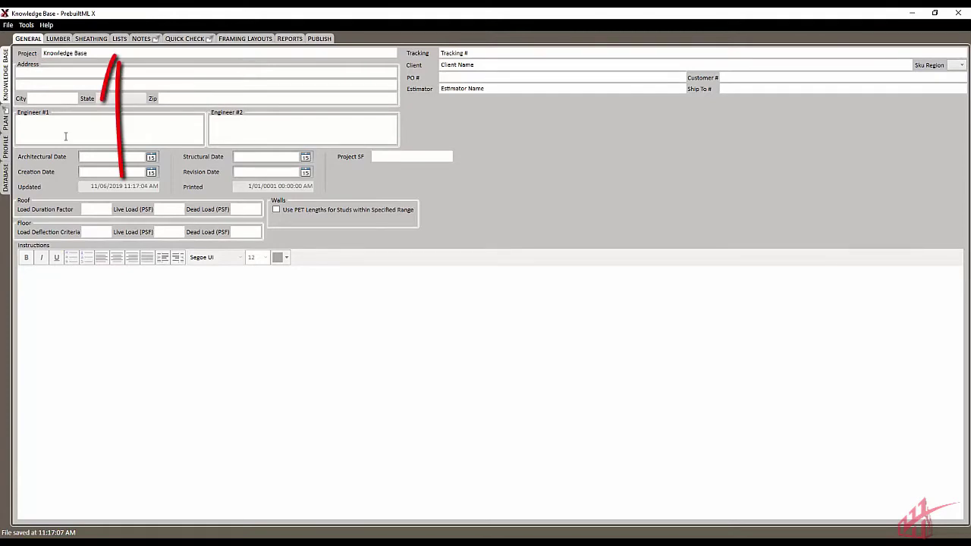
pyautogui.click(124, 40)
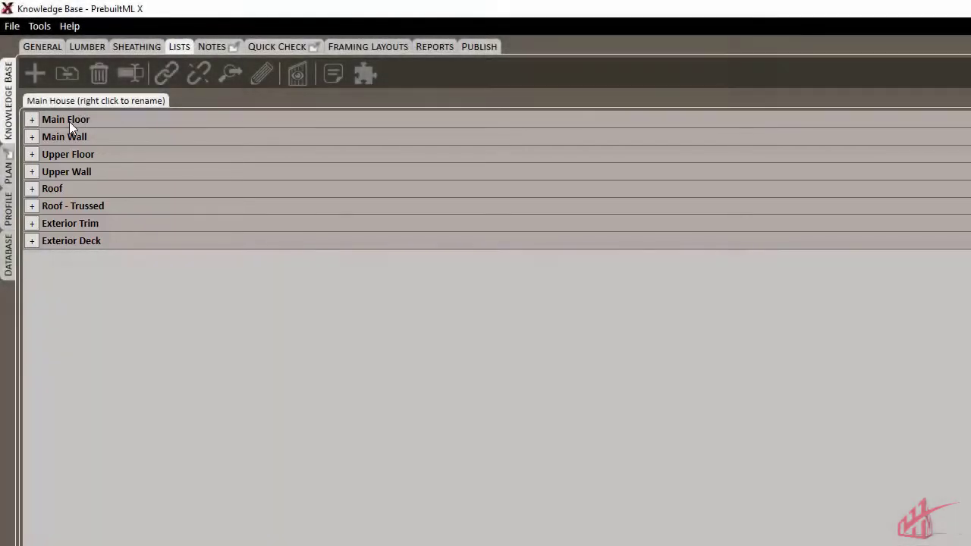
pyautogui.rightClick(69, 122)
pyautogui.rightClick(69, 136)
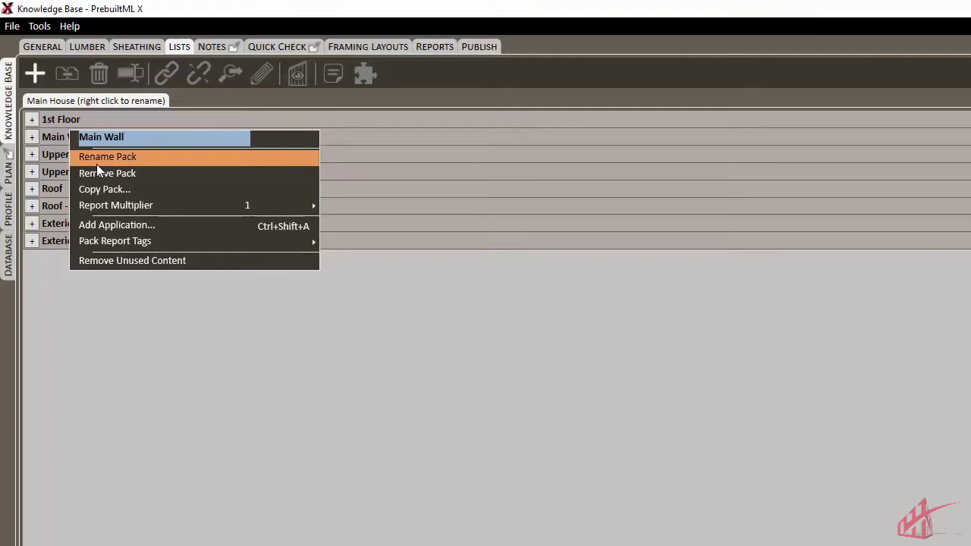
pyautogui.click(96, 162)
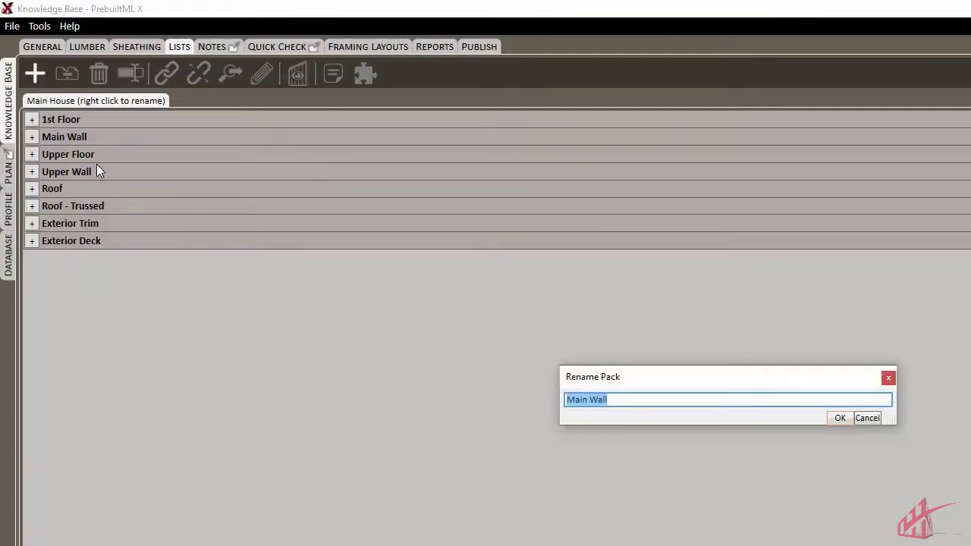
pyautogui.write('1st Floor Walls')
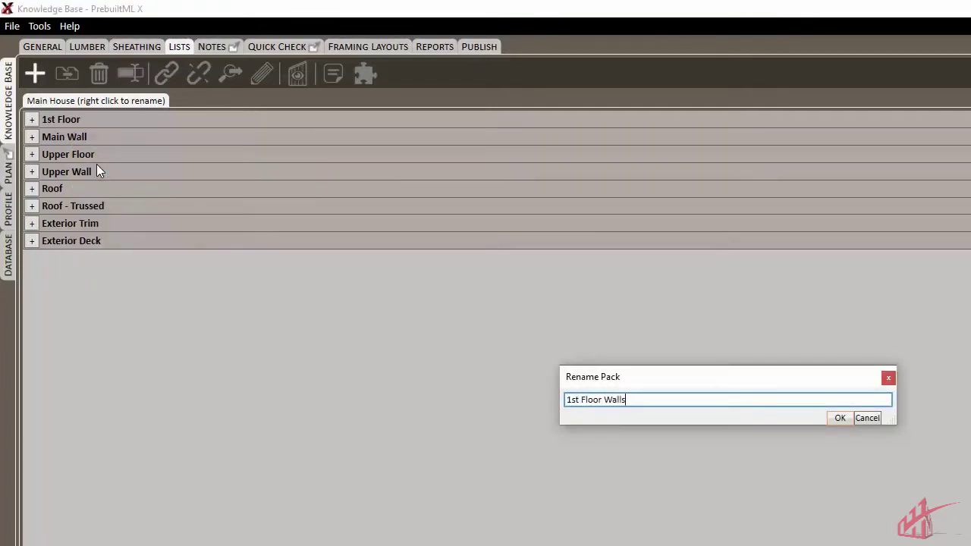
pyautogui.press('Return')
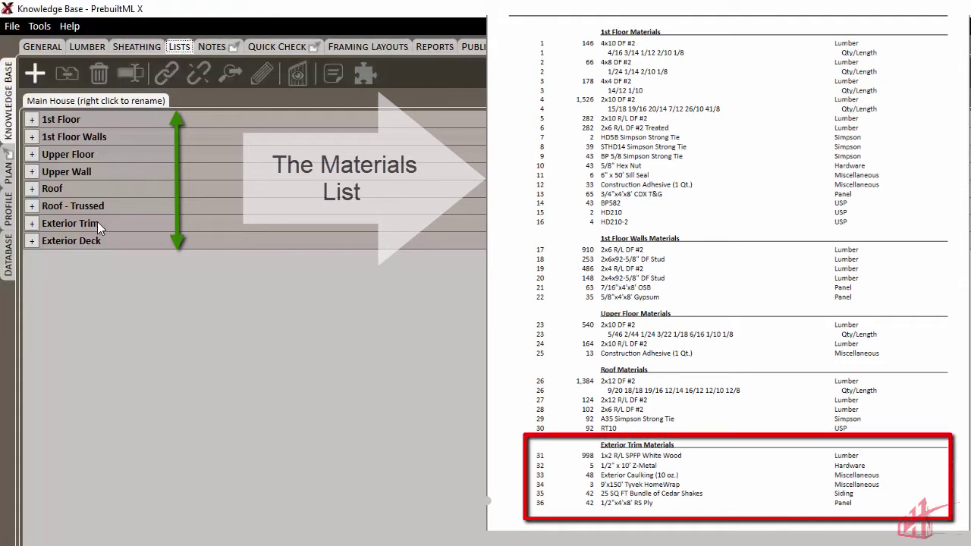
# Step: Remove the Roof - Trussed pack from the Main House list
pyautogui.moveTo(97, 221); pyautogui.dragTo(96, 186)
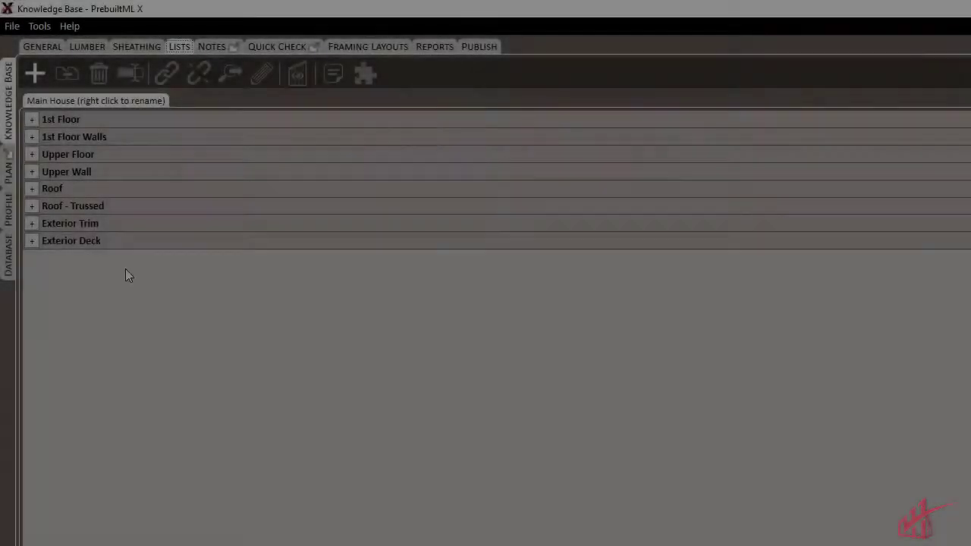
pyautogui.rightClick(79, 203)
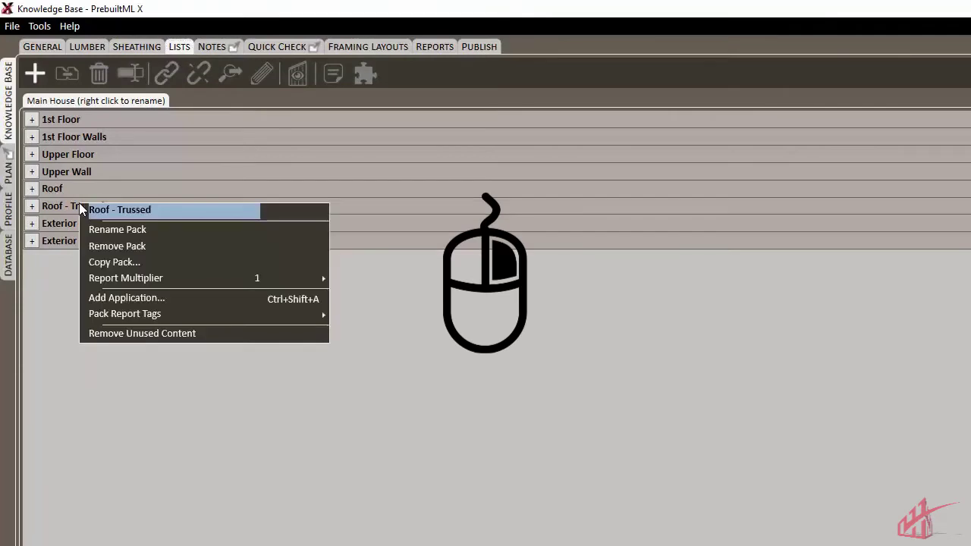
pyautogui.click(121, 247)
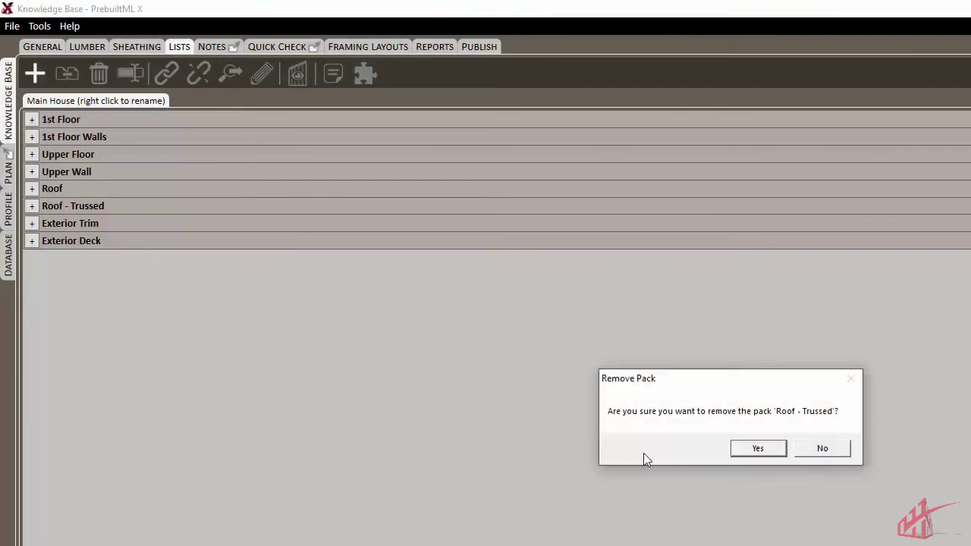
pyautogui.click(759, 448)
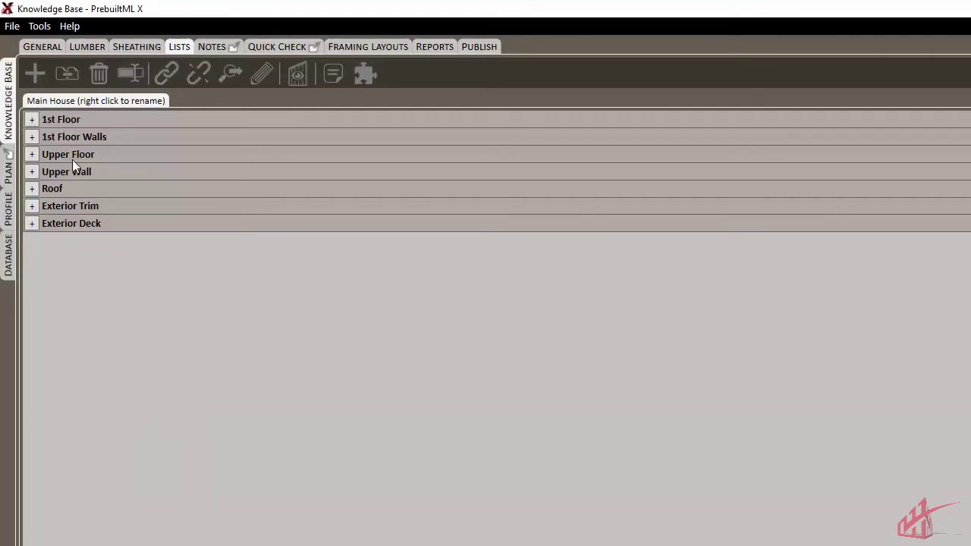
# Step: Copy the 1st Floor pack as 2nd Floor without retaining inputs, links or notes, and place the copy directly below 1st Floor Walls
pyautogui.rightClick(68, 119)
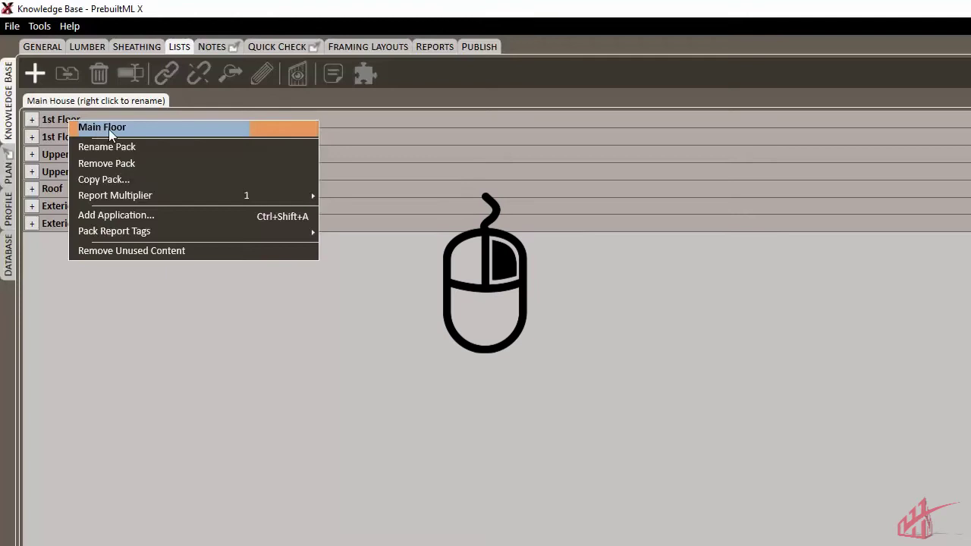
pyautogui.click(127, 186)
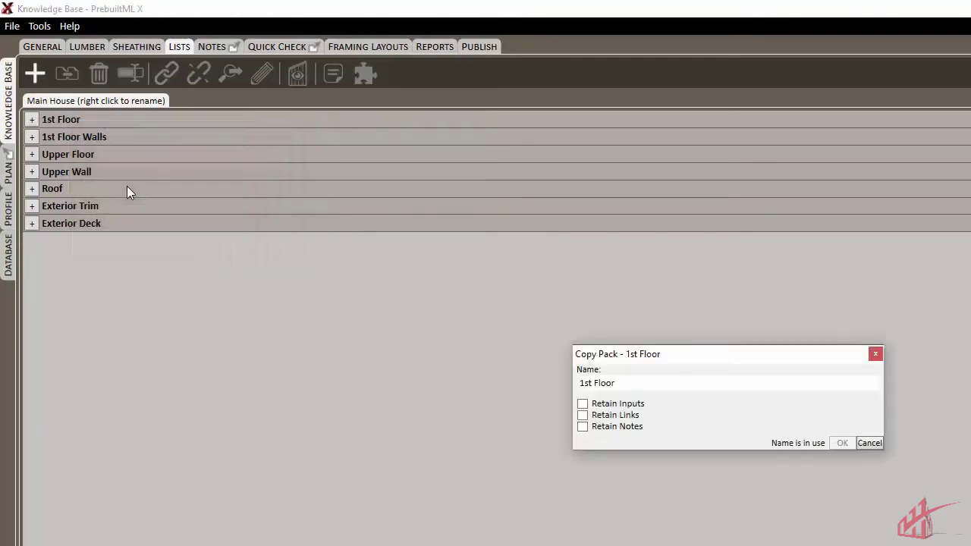
pyautogui.click(624, 384)
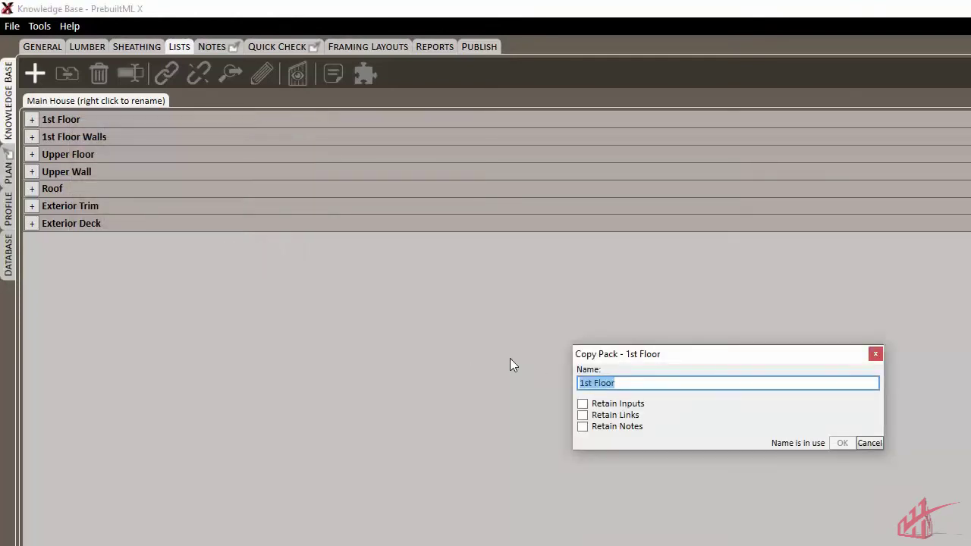
pyautogui.write('2nd Floor')
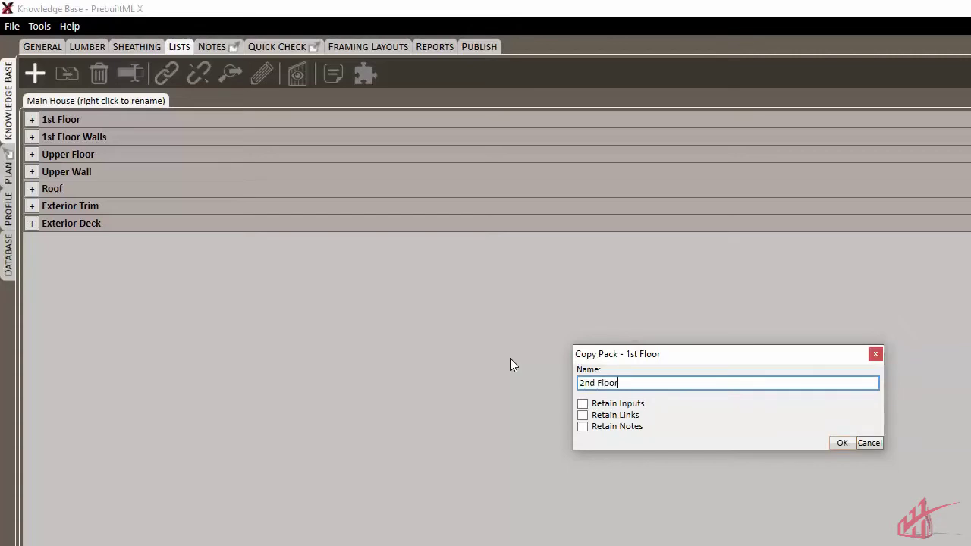
pyautogui.press('Return')
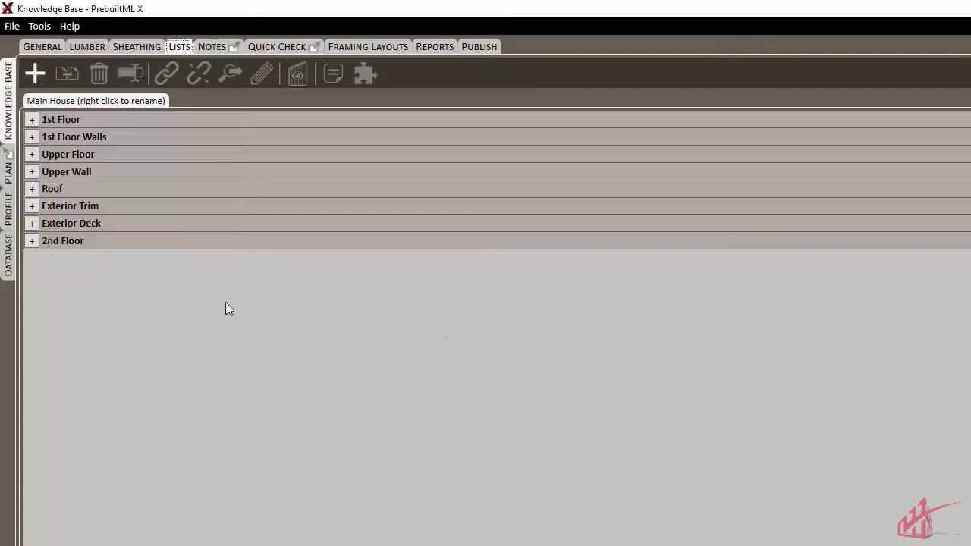
pyautogui.moveTo(77, 244); pyautogui.dragTo(88, 153)
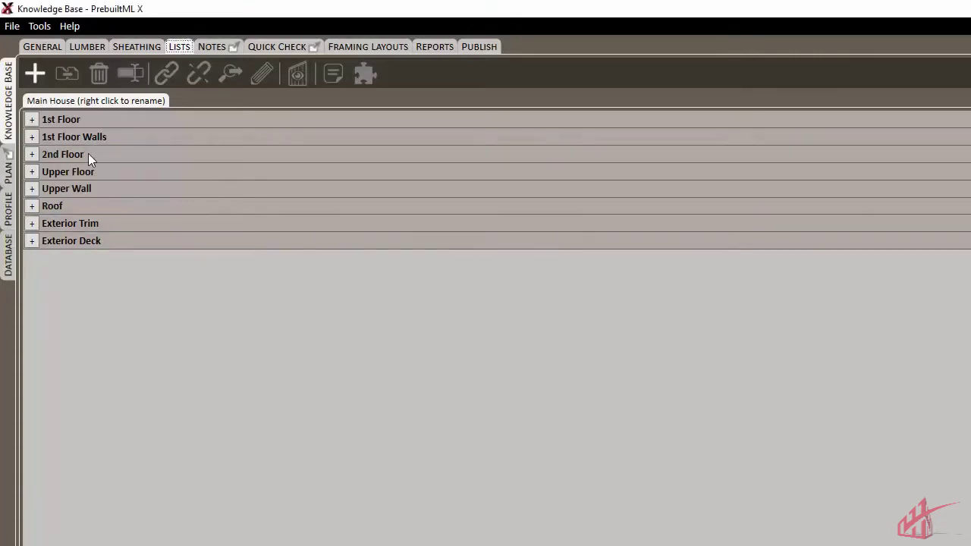
# Step: Add another Upper Wall pack to the Main House list
pyautogui.rightClick(101, 104)
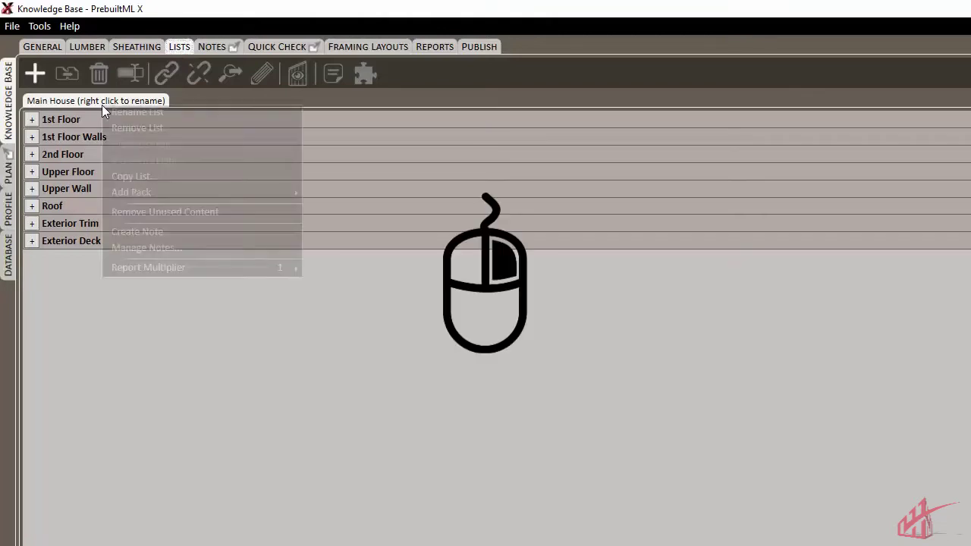
pyautogui.moveTo(127, 192)
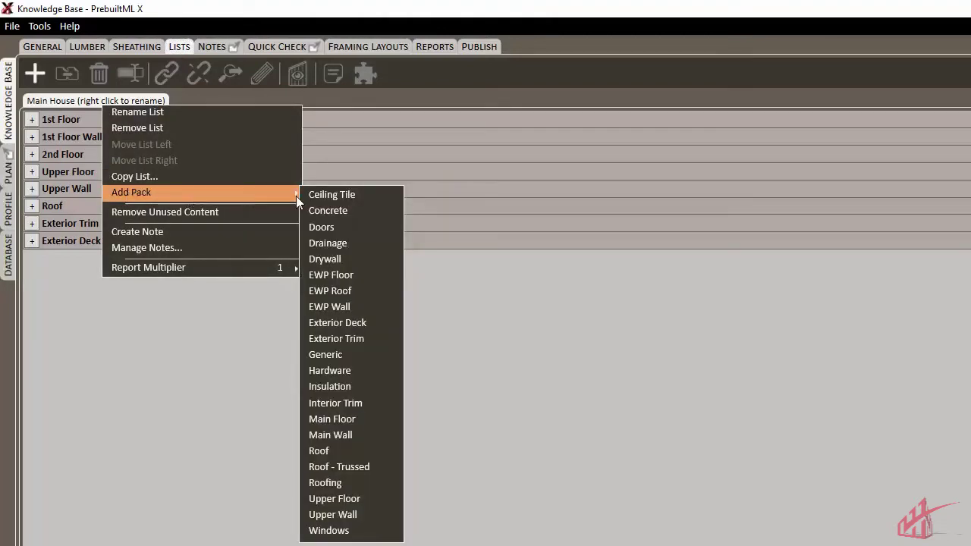
pyautogui.click(334, 515)
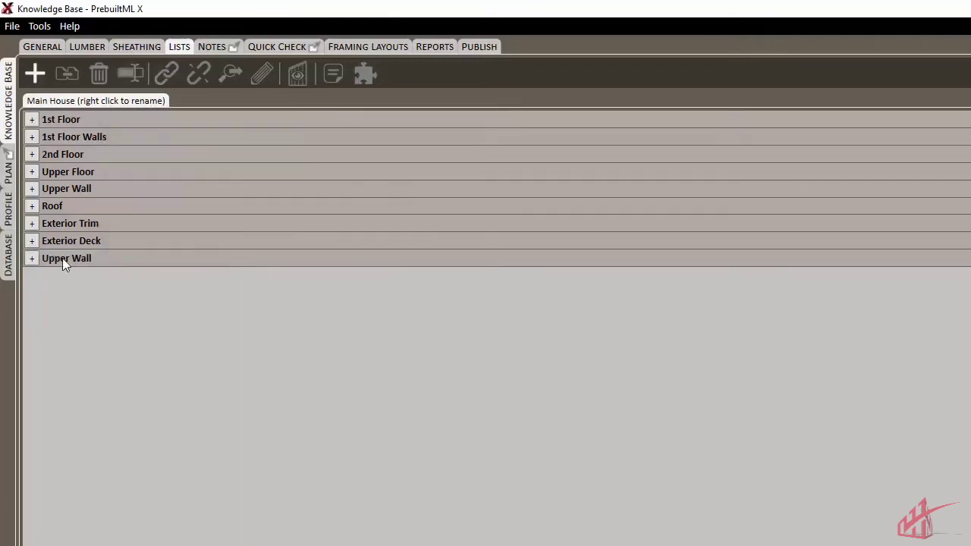
# Step: Rename the newly added Upper Wall pack as 2nd Floor Walls and move it directly below the 2nd Floor pack
pyautogui.rightClick(85, 263)
pyautogui.click(122, 287)
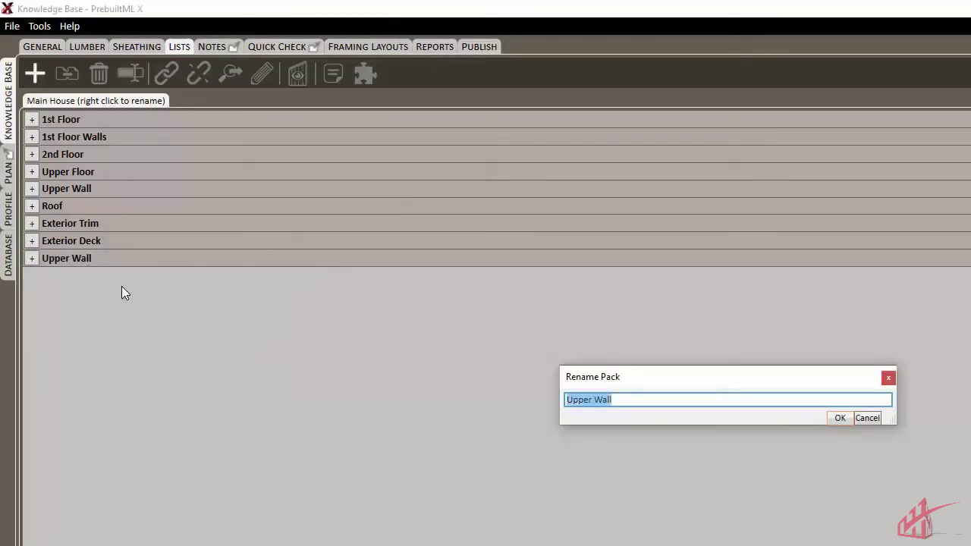
pyautogui.write('2nd Floo')
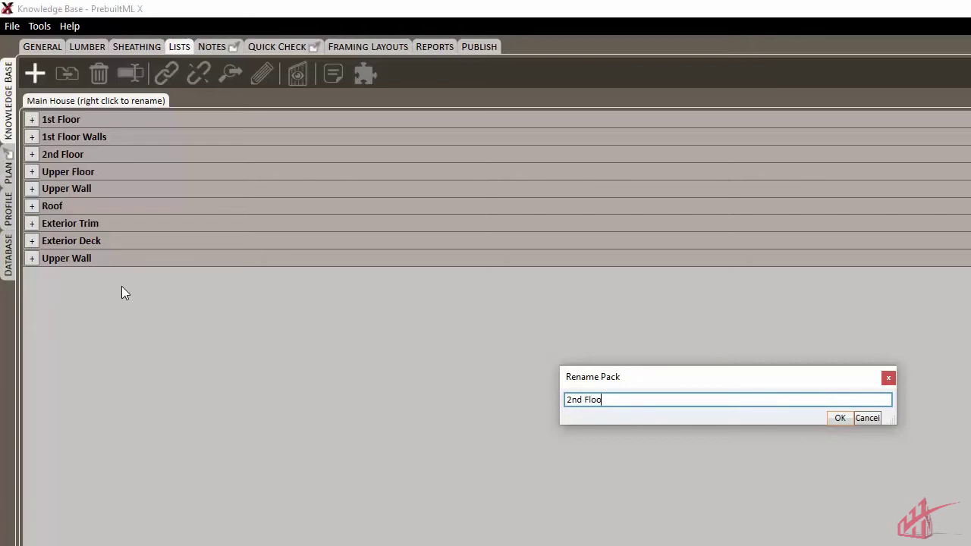
pyautogui.write('r Walls')
pyautogui.press('Return')
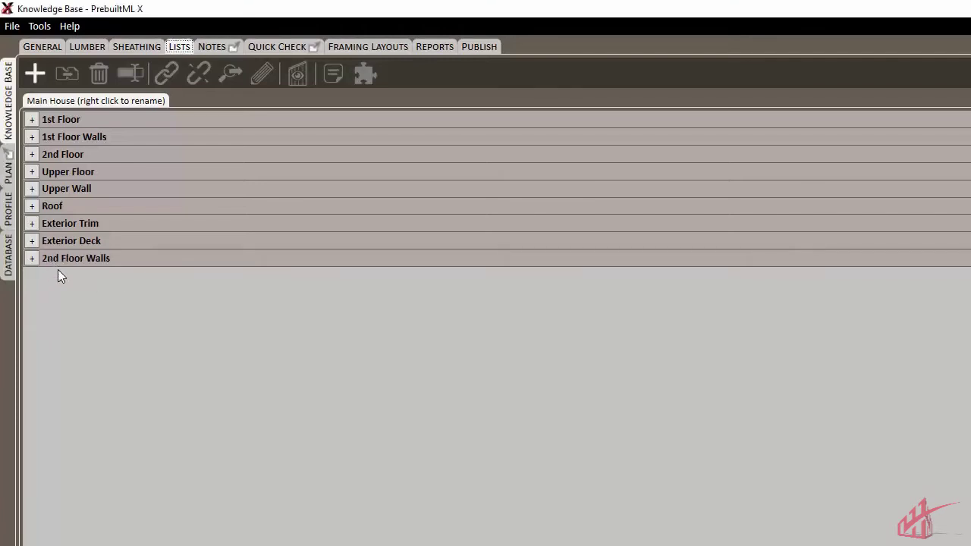
pyautogui.moveTo(79, 240); pyautogui.dragTo(89, 172)
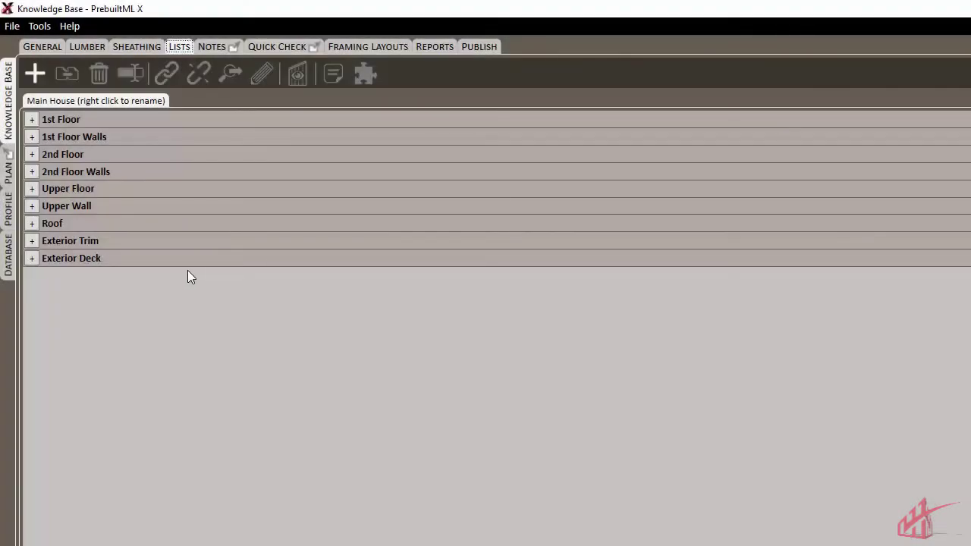
# Step: Add a new list to the project and rename the Main House list as Main Residence
pyautogui.rightClick(182, 48)
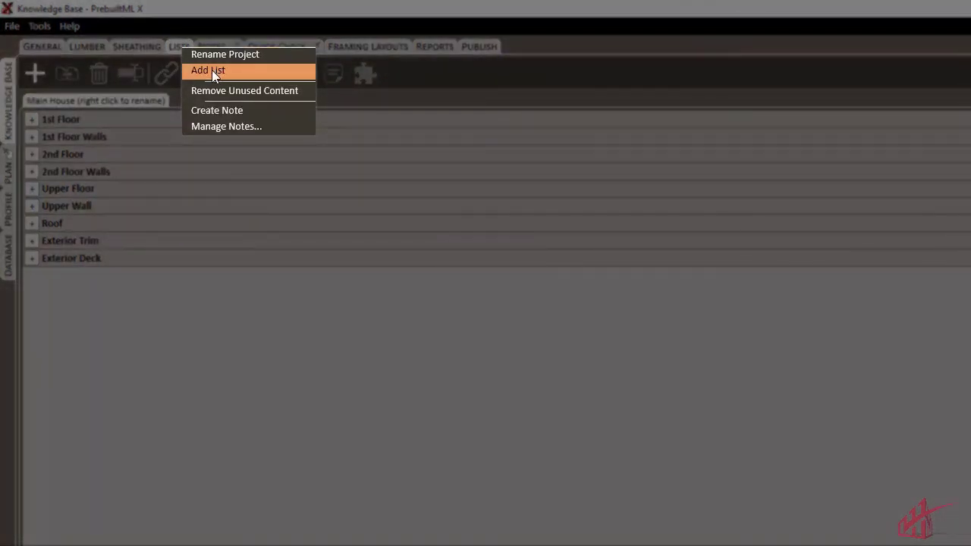
pyautogui.click(211, 70)
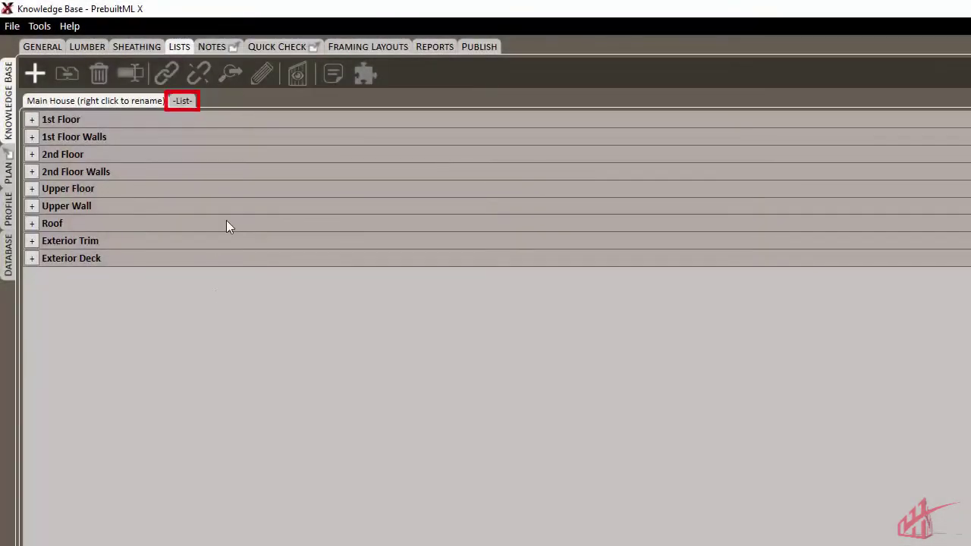
pyautogui.rightClick(115, 99)
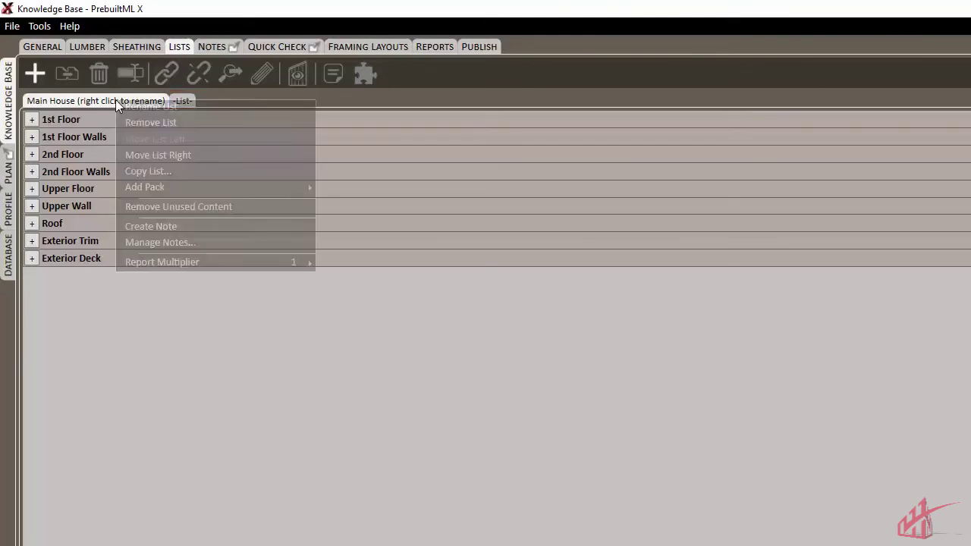
pyautogui.click(157, 108)
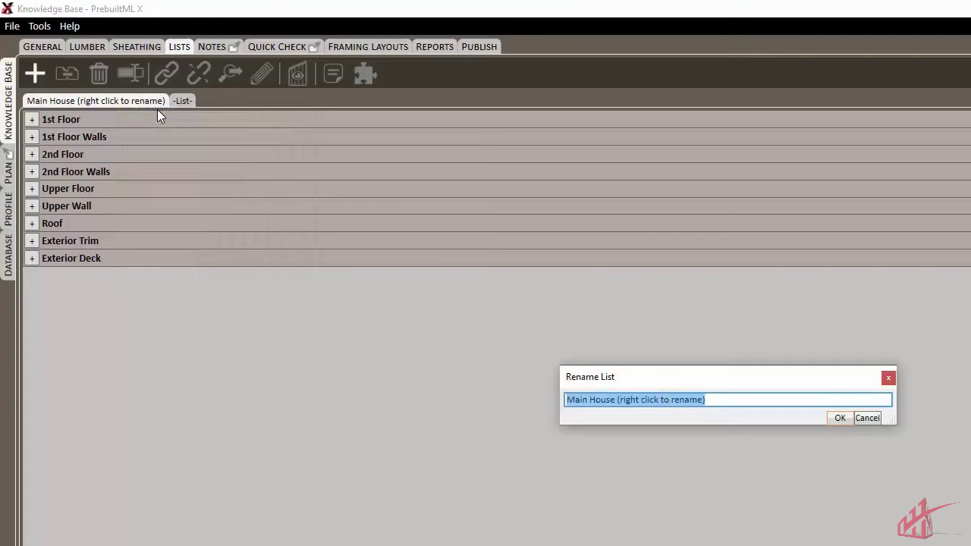
pyautogui.write('Main ')
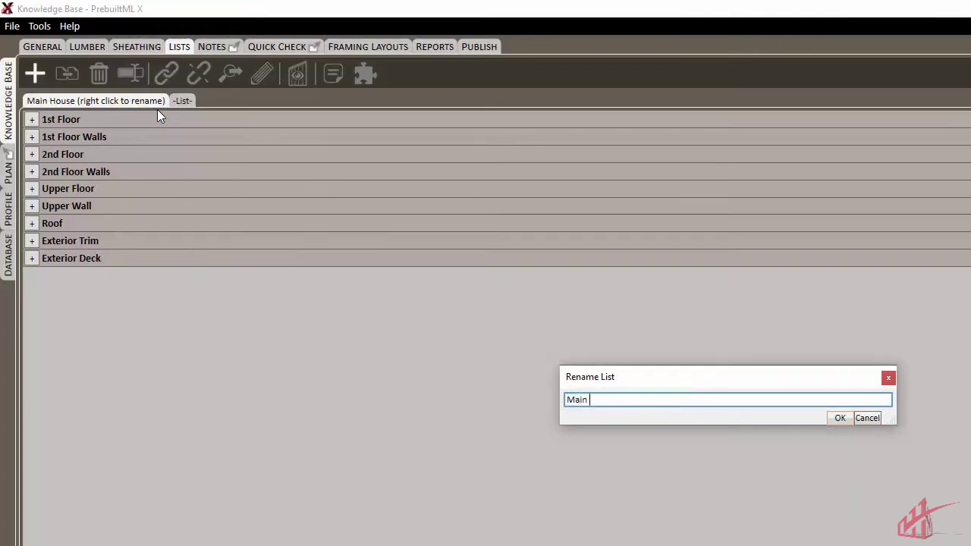
pyautogui.write('Residence')
pyautogui.press('Return')
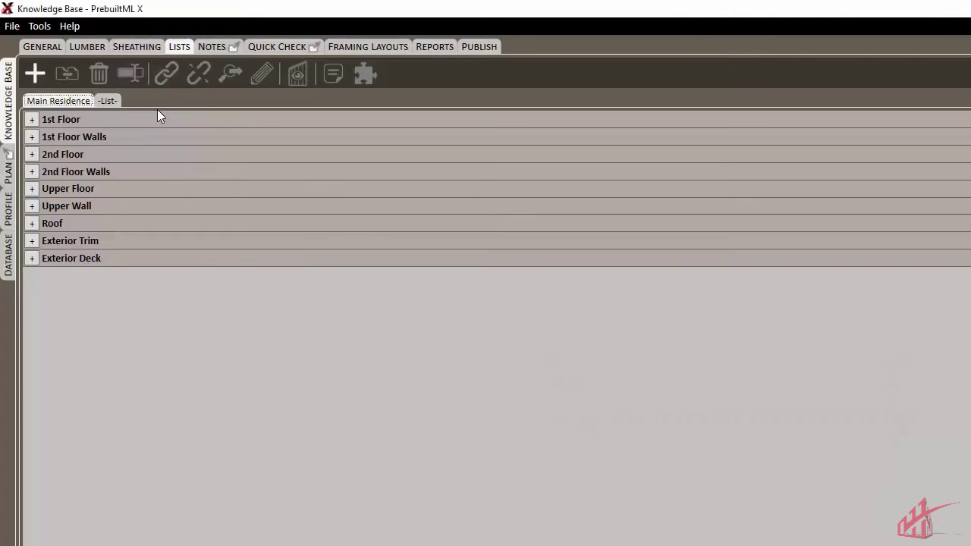
# Step: Rename the newly added list as Garage
pyautogui.click(105, 101)
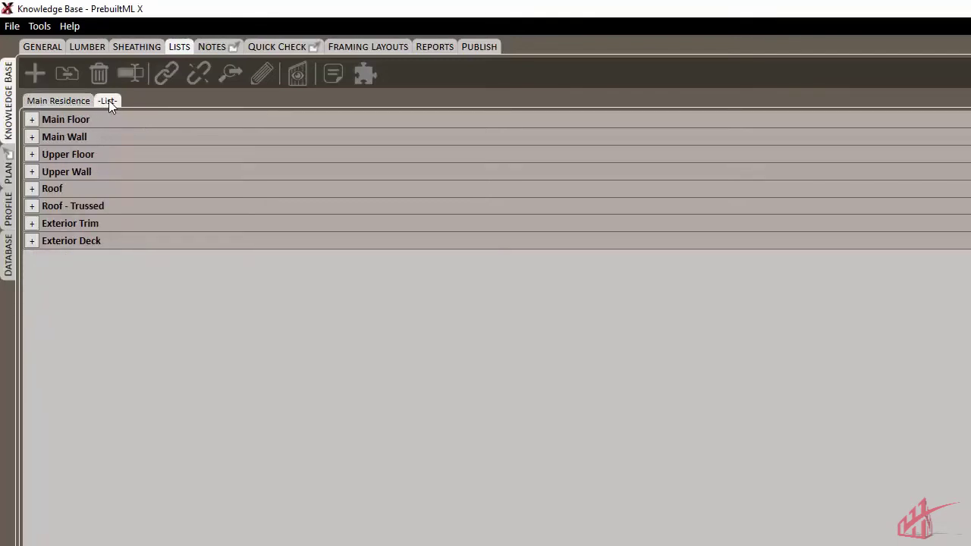
pyautogui.rightClick(109, 104)
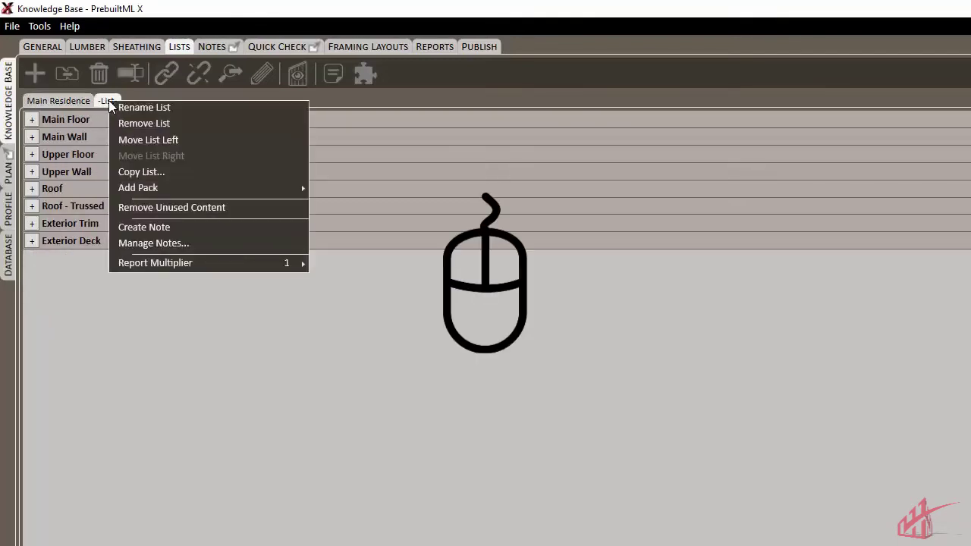
pyautogui.click(152, 113)
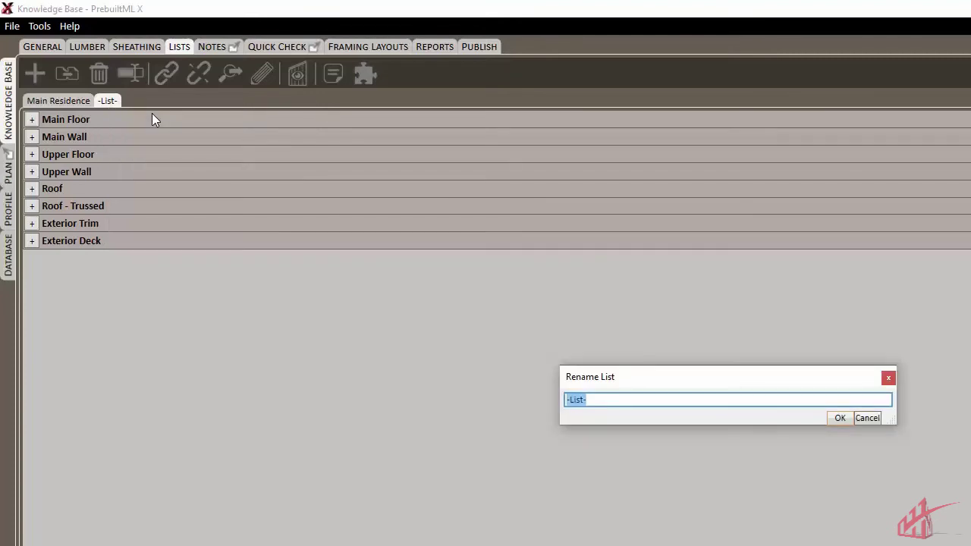
pyautogui.write('Garage')
pyautogui.press('Return')
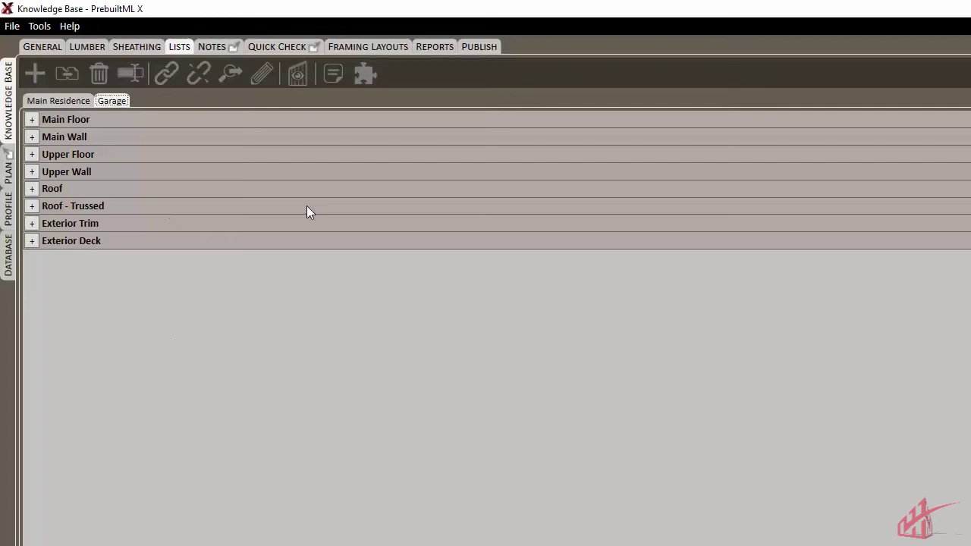
# Step: Start a copy of the Main Residence list
pyautogui.click(51, 102)
pyautogui.rightClick(60, 102)
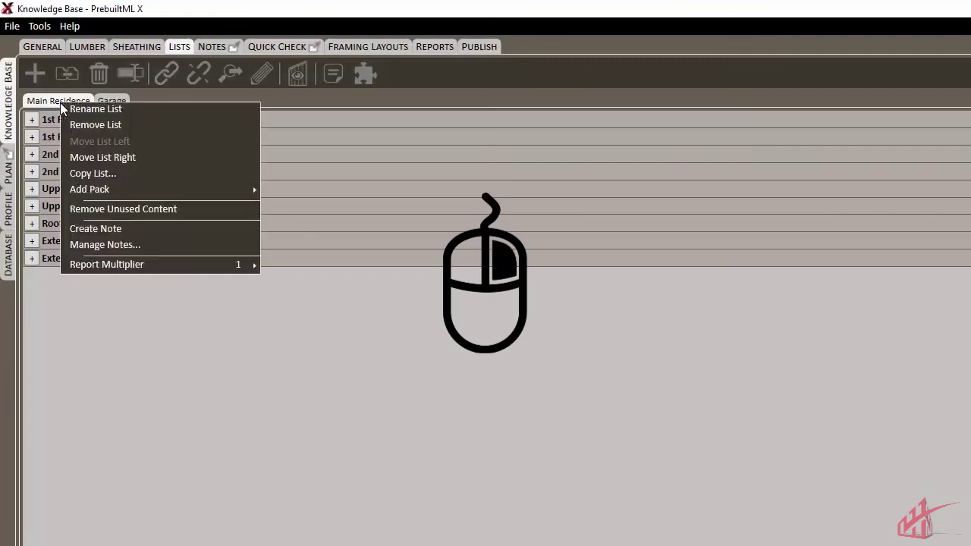
pyautogui.click(101, 179)
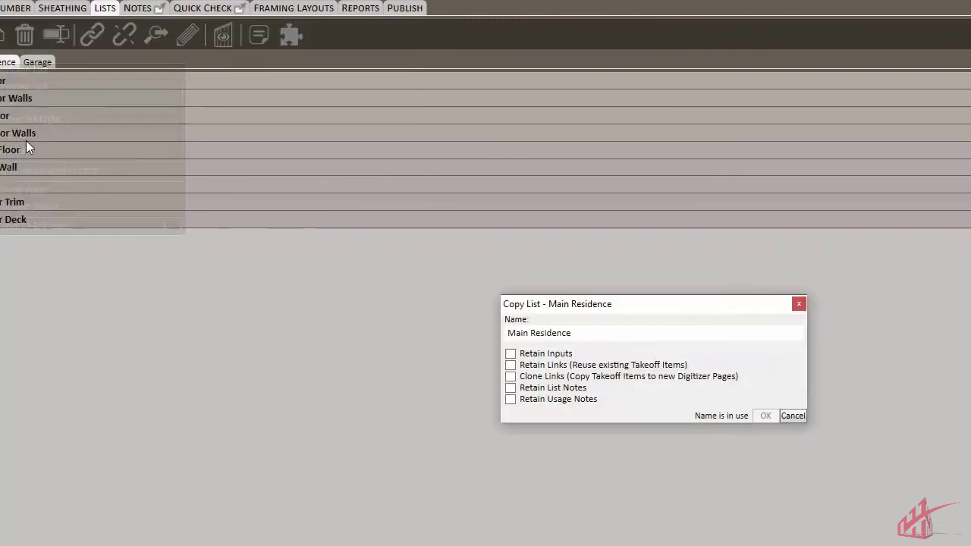